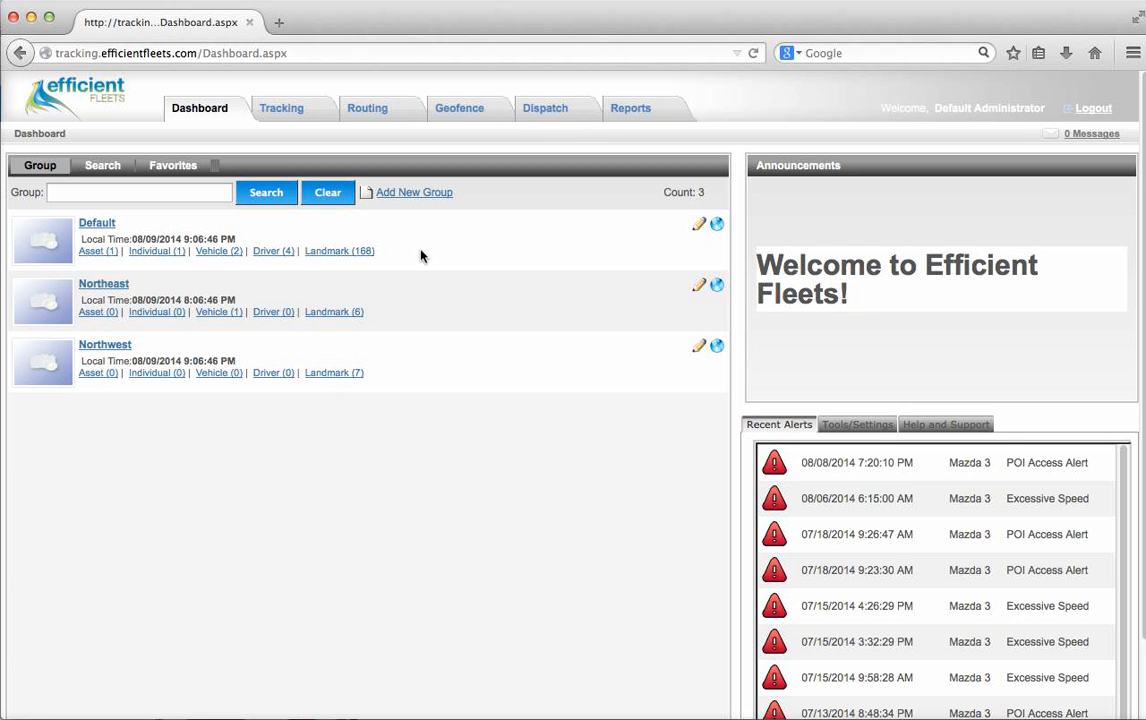
- Open the Default group's 168 landmarks and begin adding a new landmark
{"action": "left_click", "coordinate": [336, 256]}
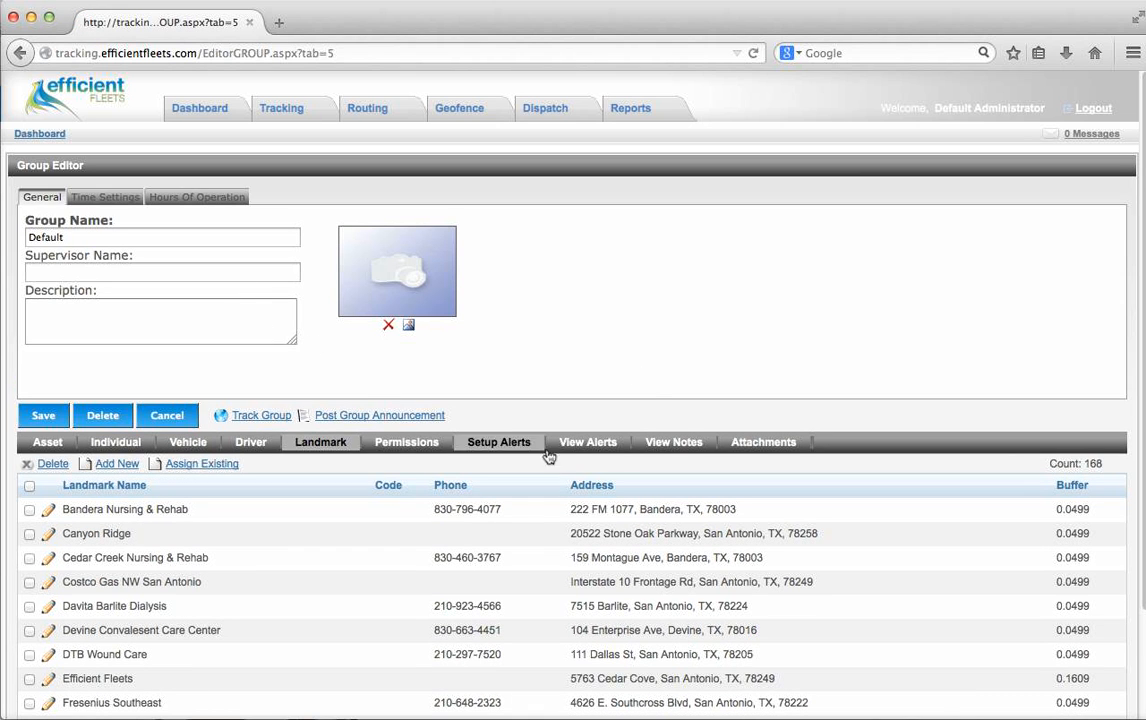
{"action": "scroll", "coordinate": [640, 398], "scroll_direction": "down", "scroll_amount": 1}
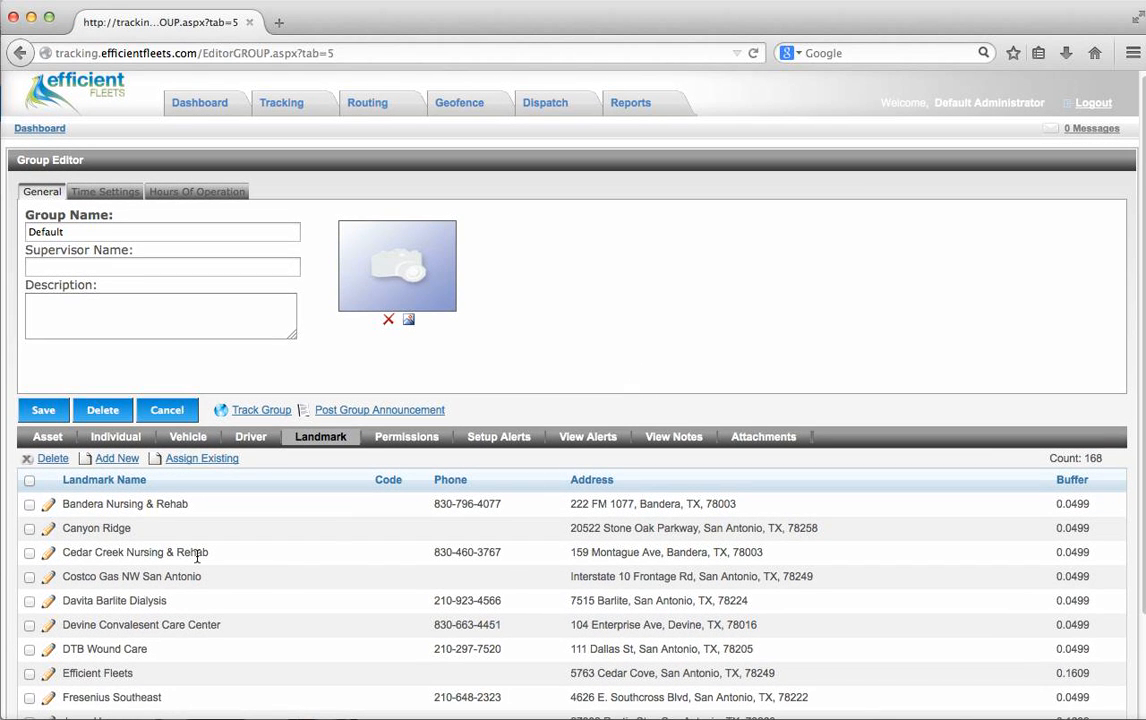
{"action": "left_click", "coordinate": [117, 459]}
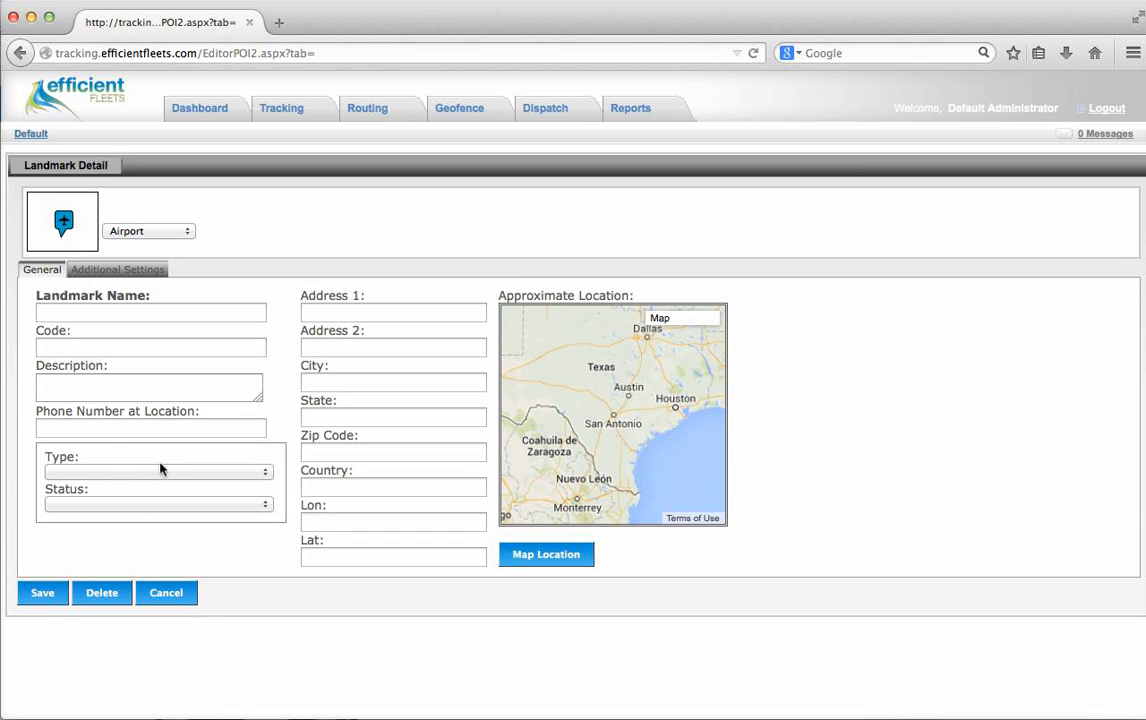
- Enter 'Customer A' as the landmark name
{"action": "left_click", "coordinate": [214, 307]}
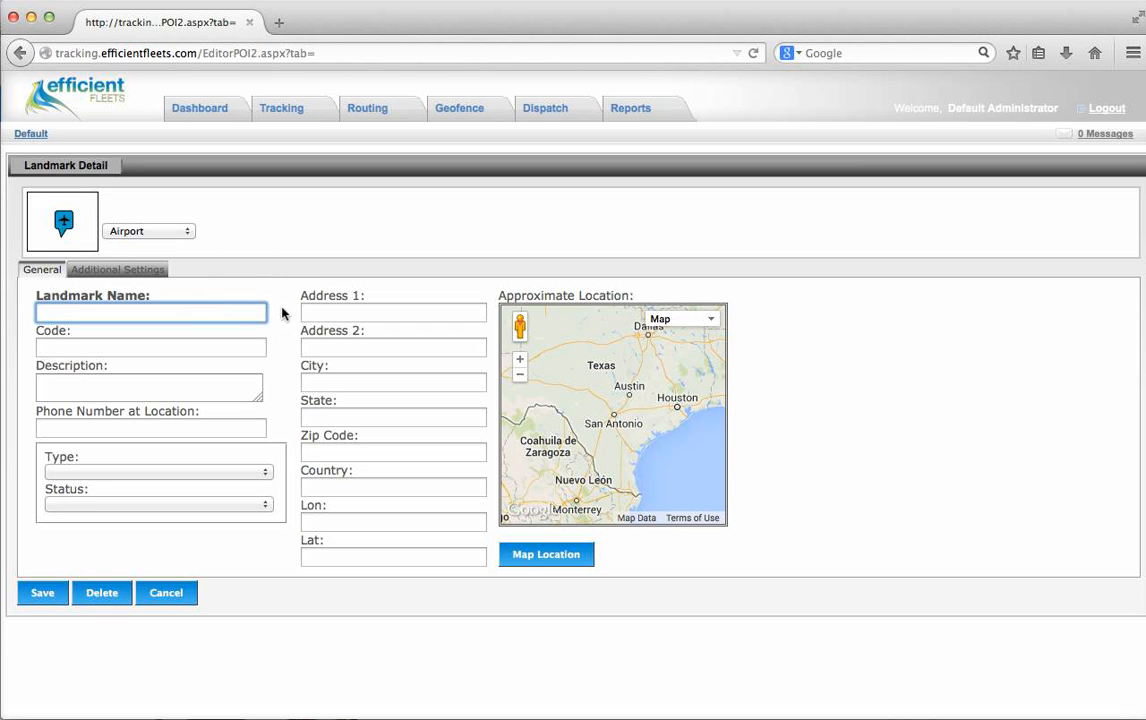
{"action": "type", "text": "Customer A"}
{"action": "left_click", "coordinate": [164, 341]}
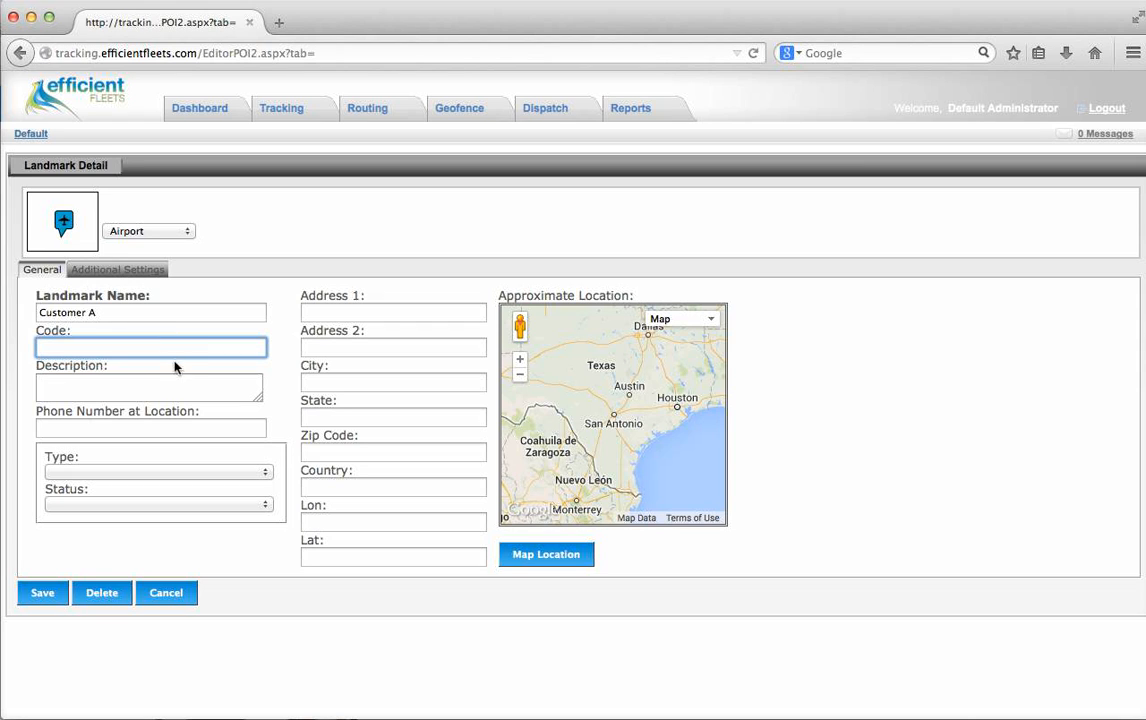
{"action": "left_click", "coordinate": [185, 429]}
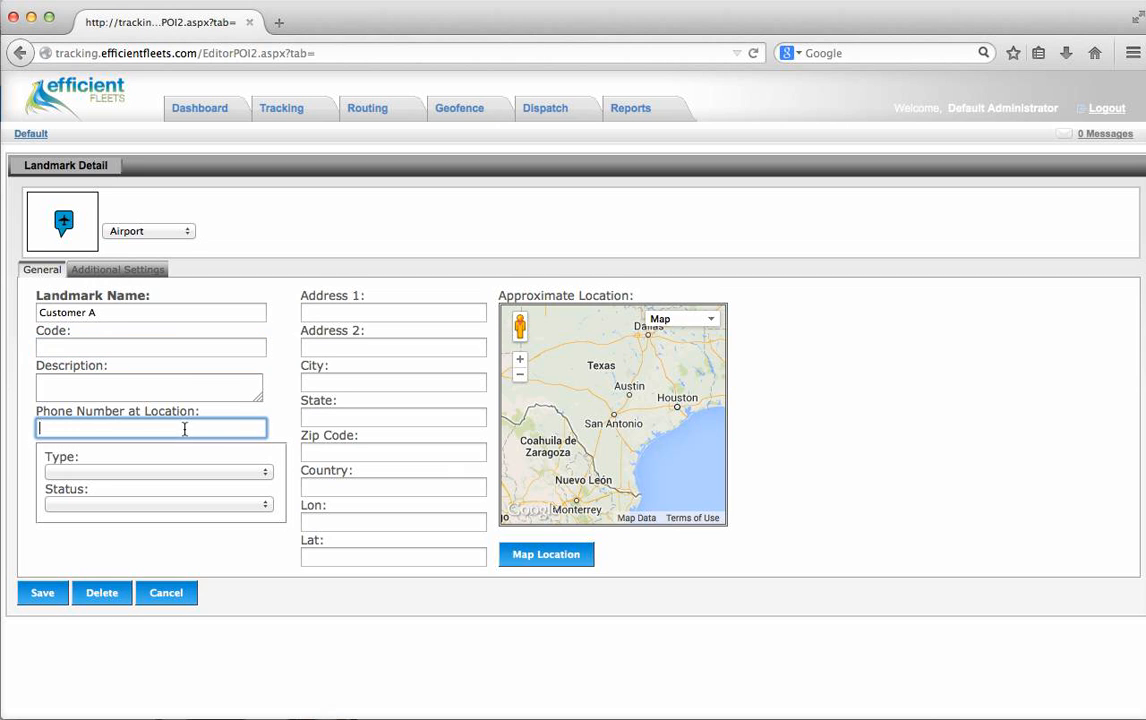
- Set the landmark type to Customer and its status to Active
{"action": "left_click", "coordinate": [106, 472]}
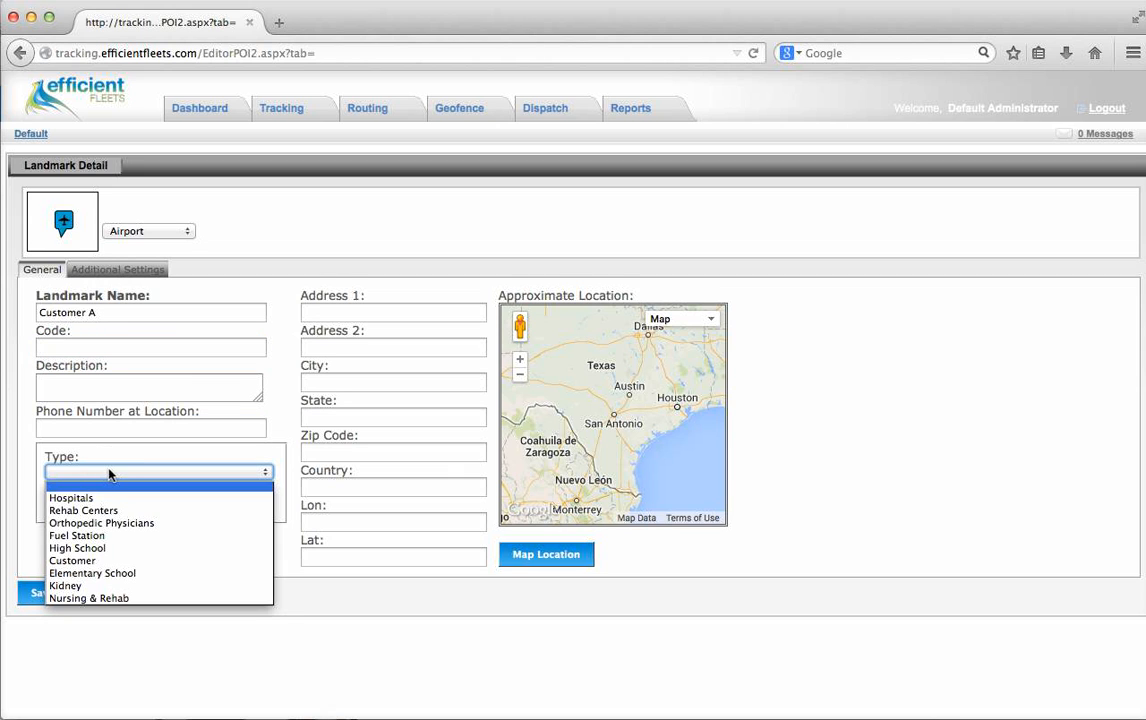
{"action": "left_click", "coordinate": [100, 561]}
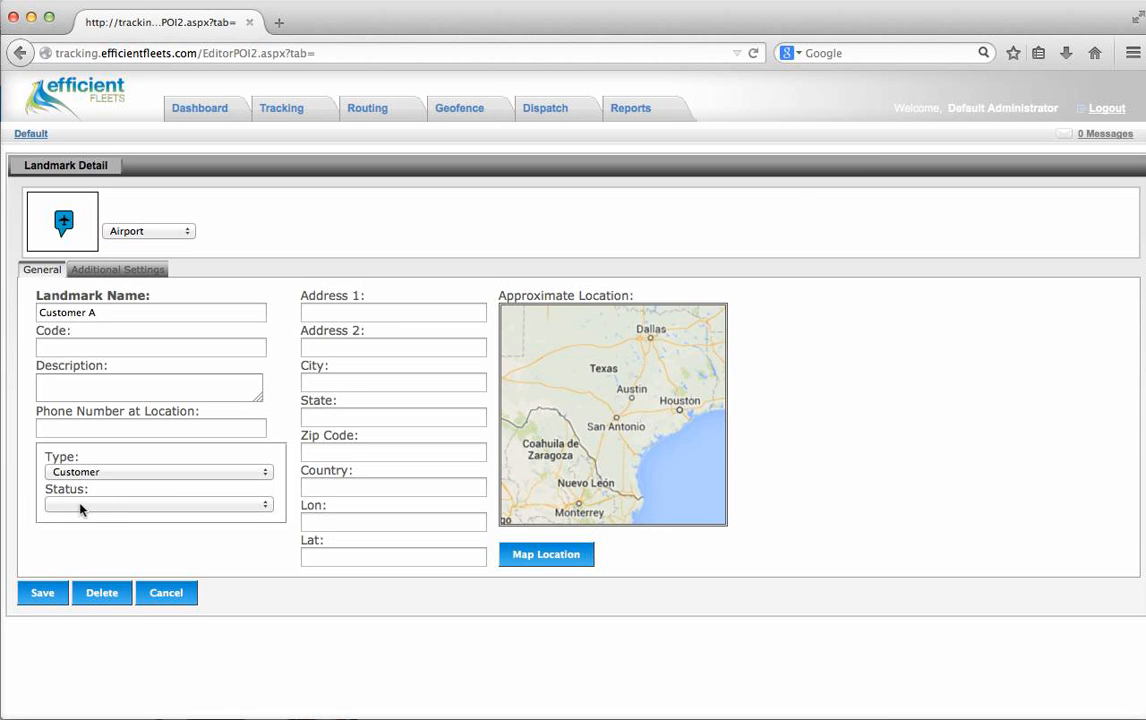
{"action": "left_click", "coordinate": [81, 506]}
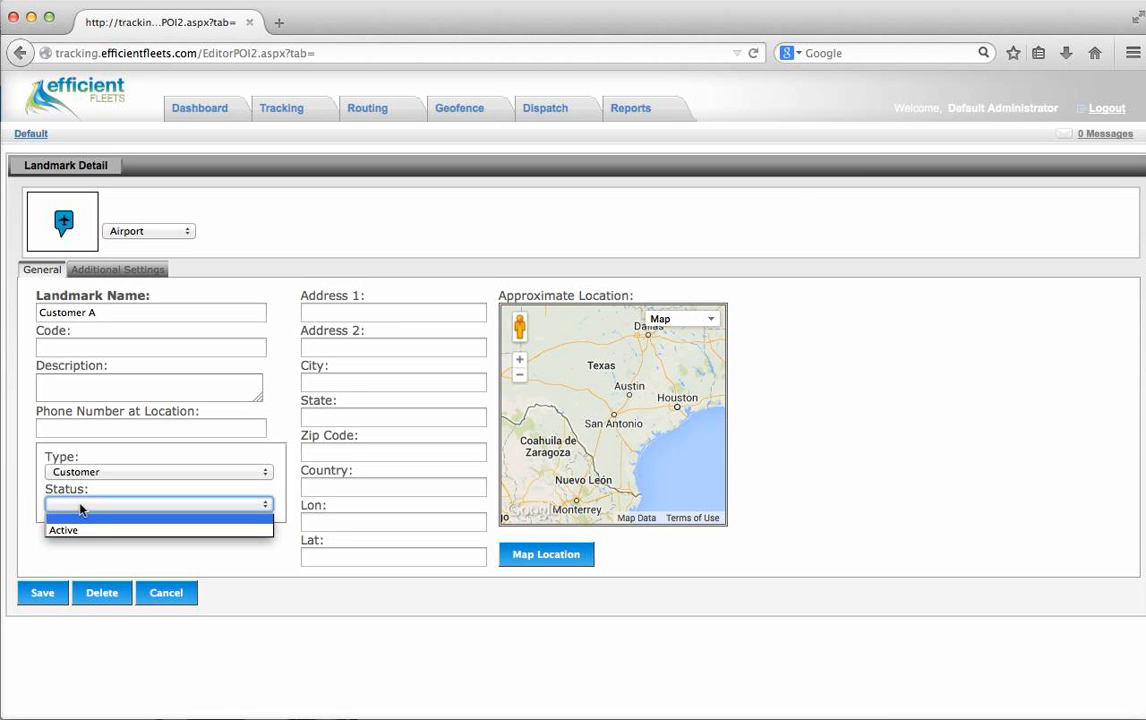
{"action": "left_click", "coordinate": [86, 530]}
{"action": "left_click", "coordinate": [340, 311]}
{"action": "key", "text": "Tab"}
{"action": "key", "text": "Tab"}
{"action": "type", "text": "San Antonio"}
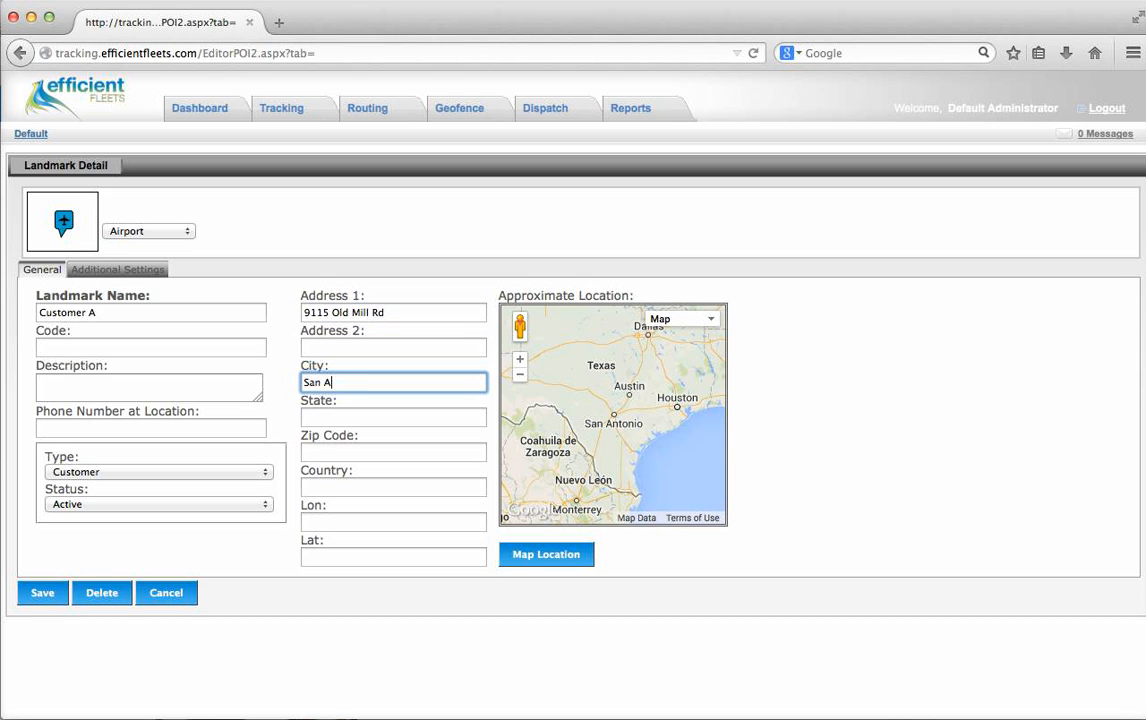
{"action": "key", "text": "Tab"}
{"action": "type", "text": "TX"}
{"action": "key", "text": "Tab"}
{"action": "type", "text": "78230"}
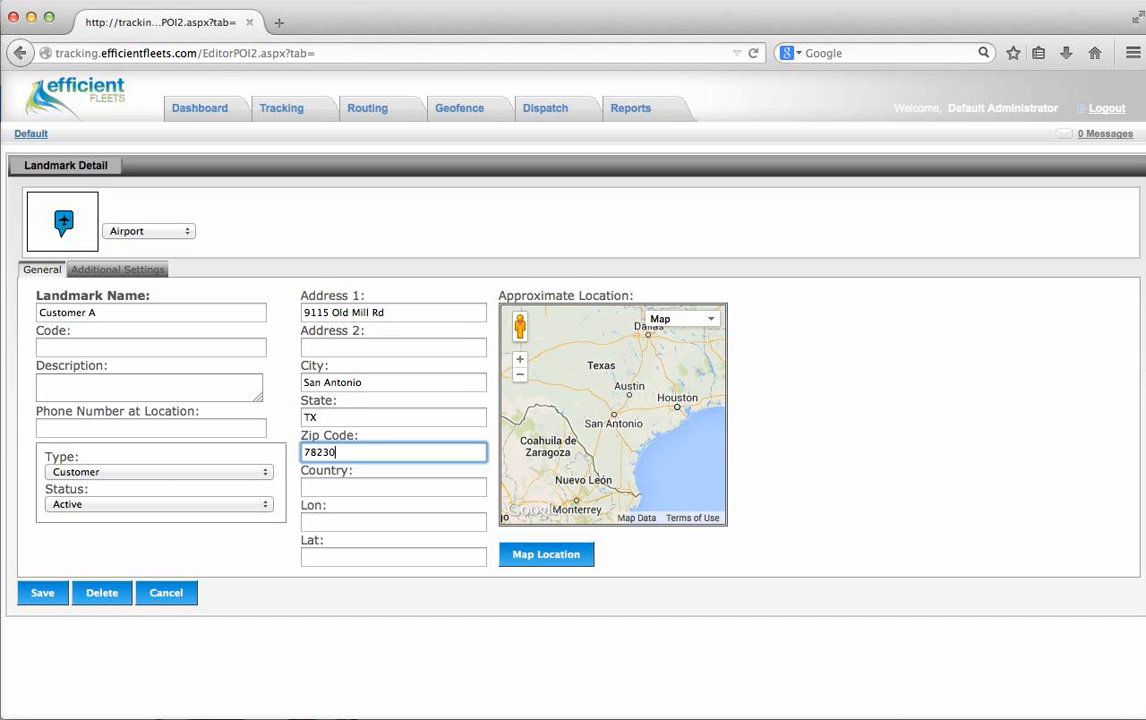
{"action": "left_click", "coordinate": [541, 557]}
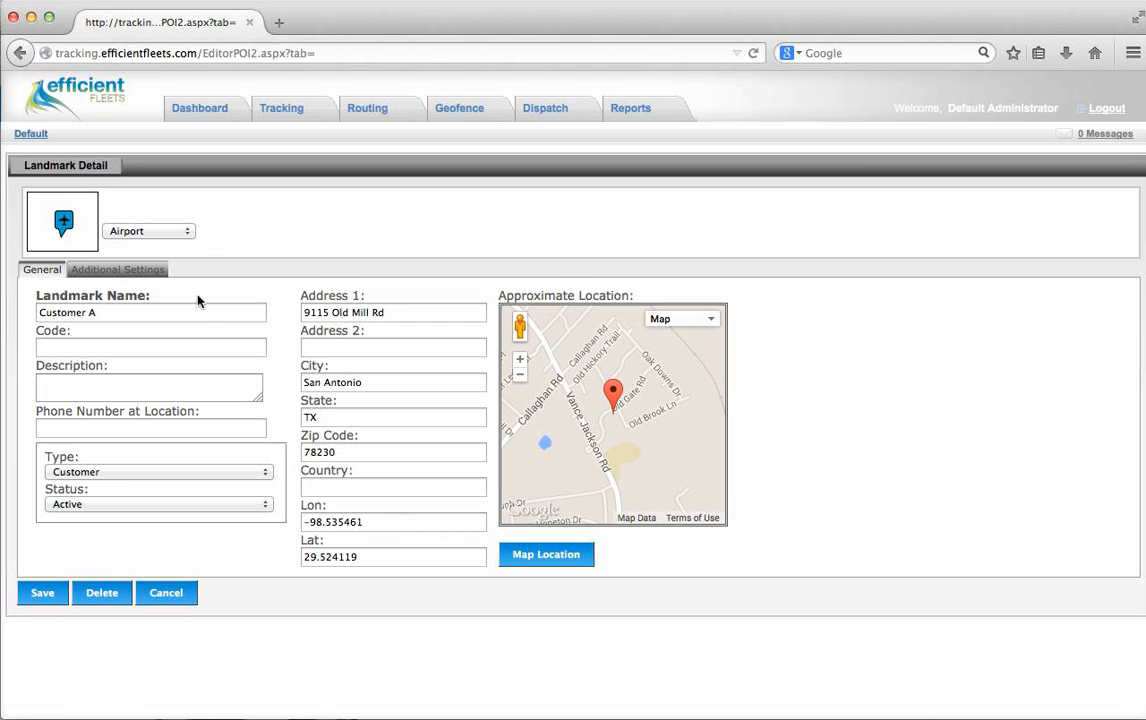
- Give Customer A the Building landmark icon and save it
{"action": "left_click", "coordinate": [186, 233]}
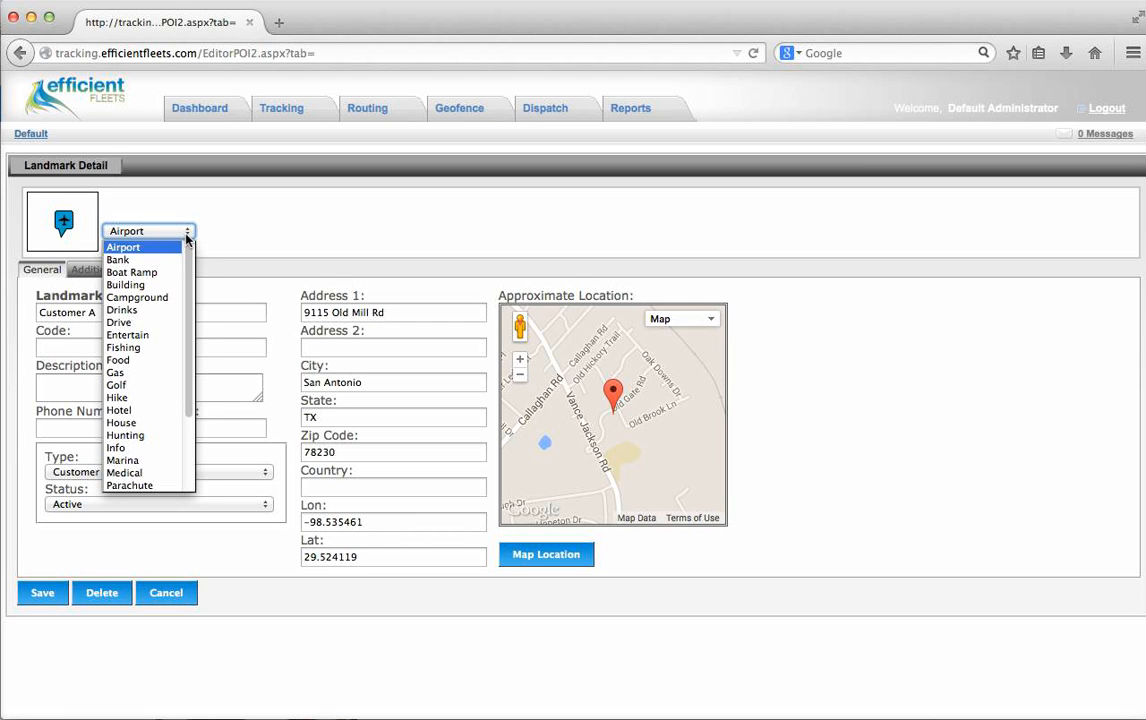
{"action": "left_click", "coordinate": [128, 284]}
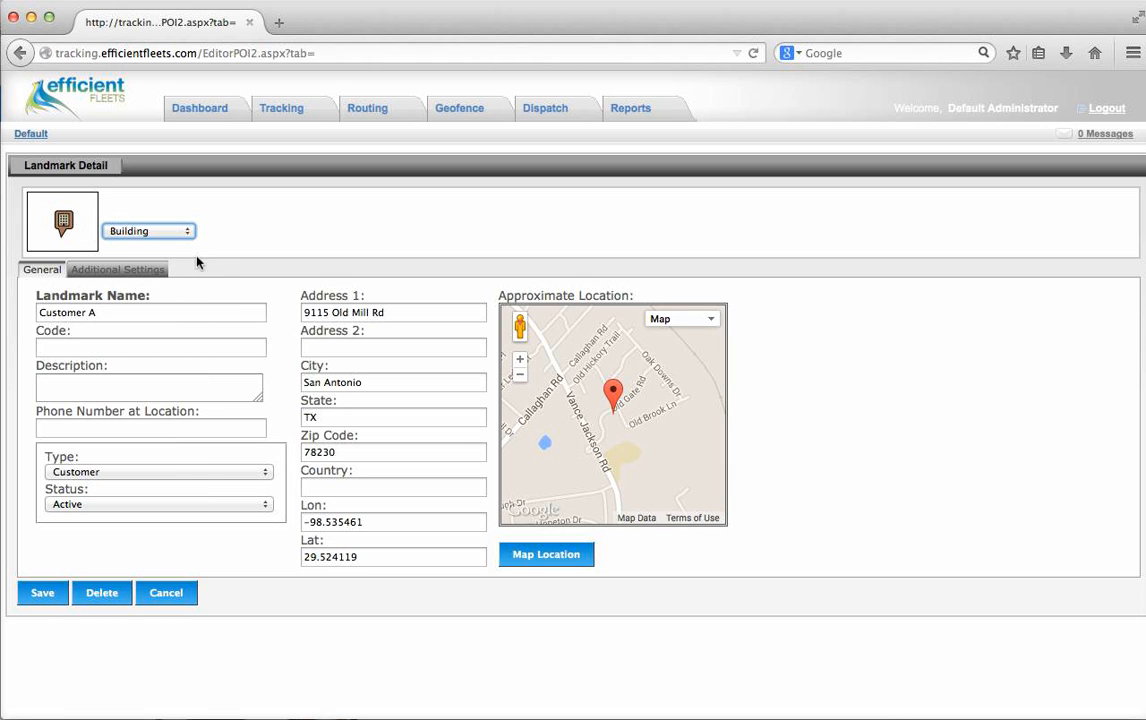
{"action": "left_click", "coordinate": [38, 594]}
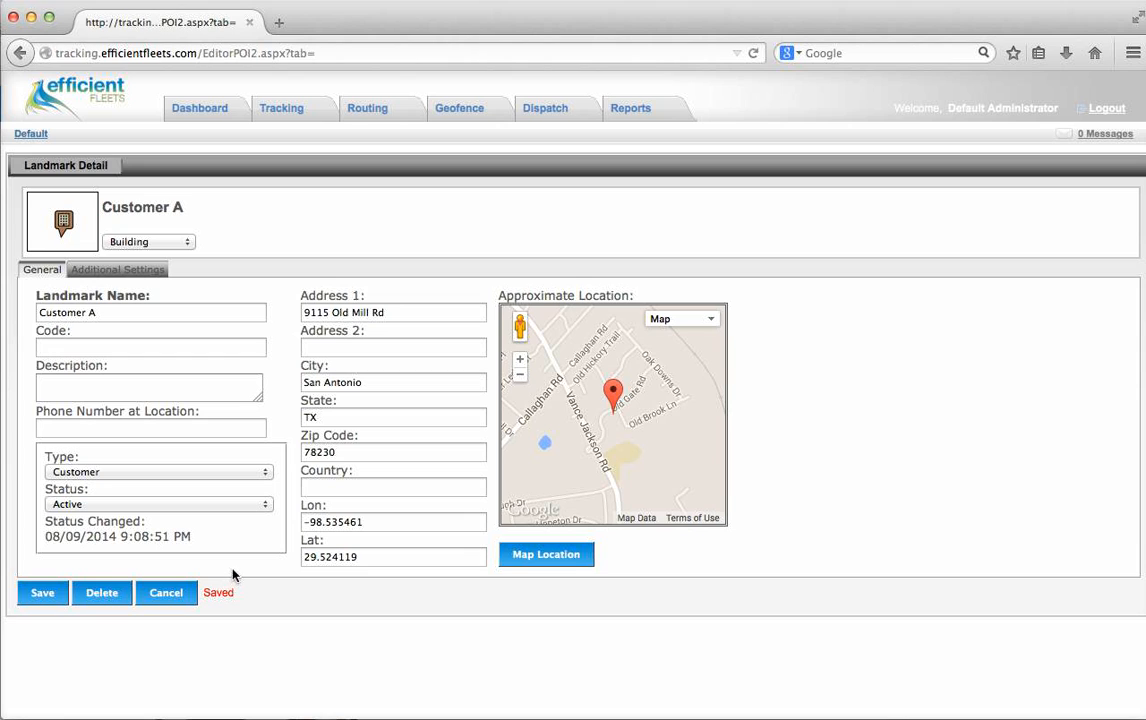
{"action": "left_click", "coordinate": [158, 275]}
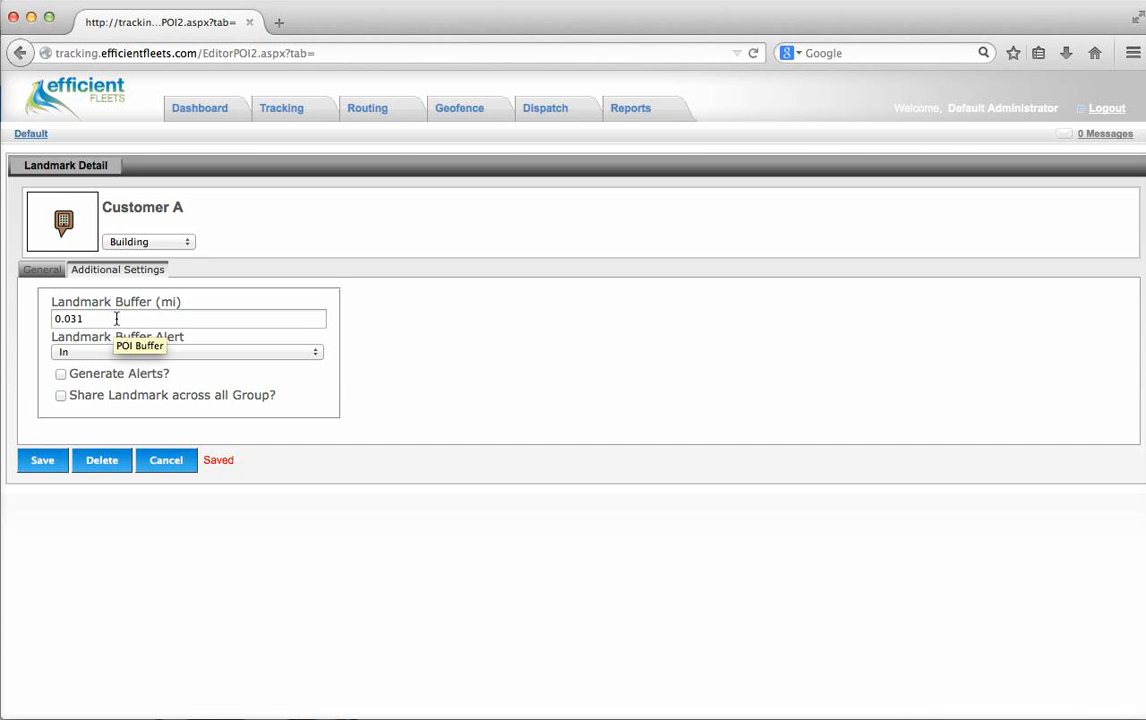
- Select the Landmark Buffer (mi) field holding 0.031 for editing
{"action": "left_click", "coordinate": [117, 318]}
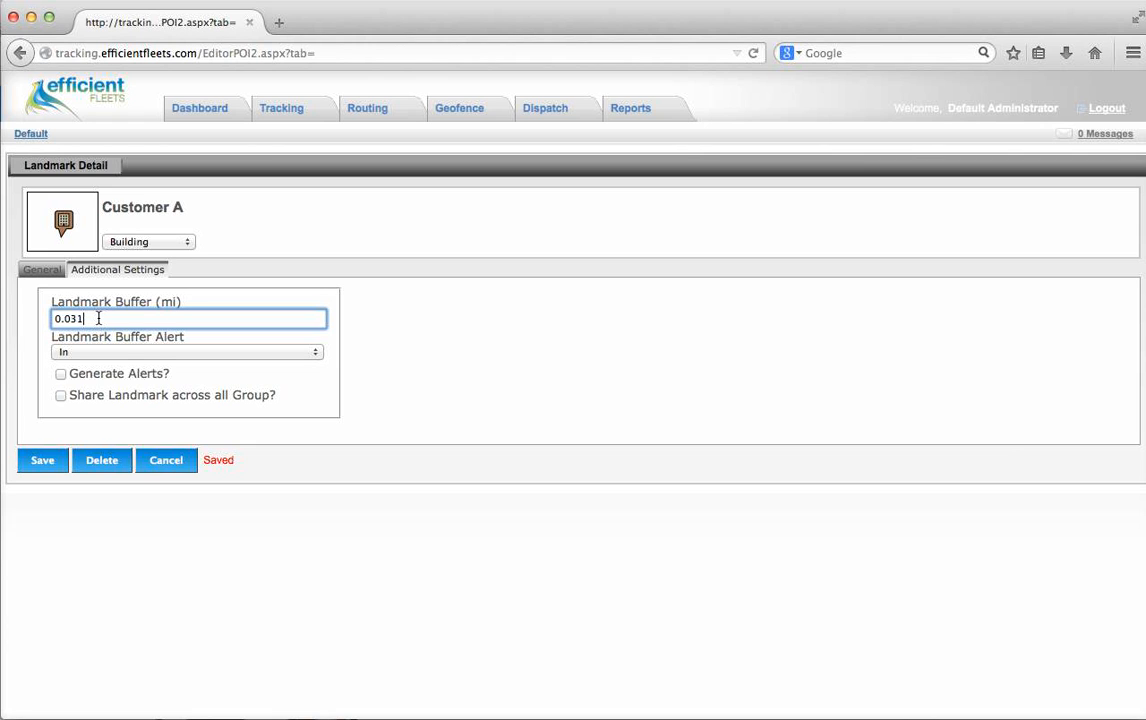
- Switch Customer A's buffer alert to Both with Generate Alerts ticked, and save
{"action": "left_click", "coordinate": [215, 354]}
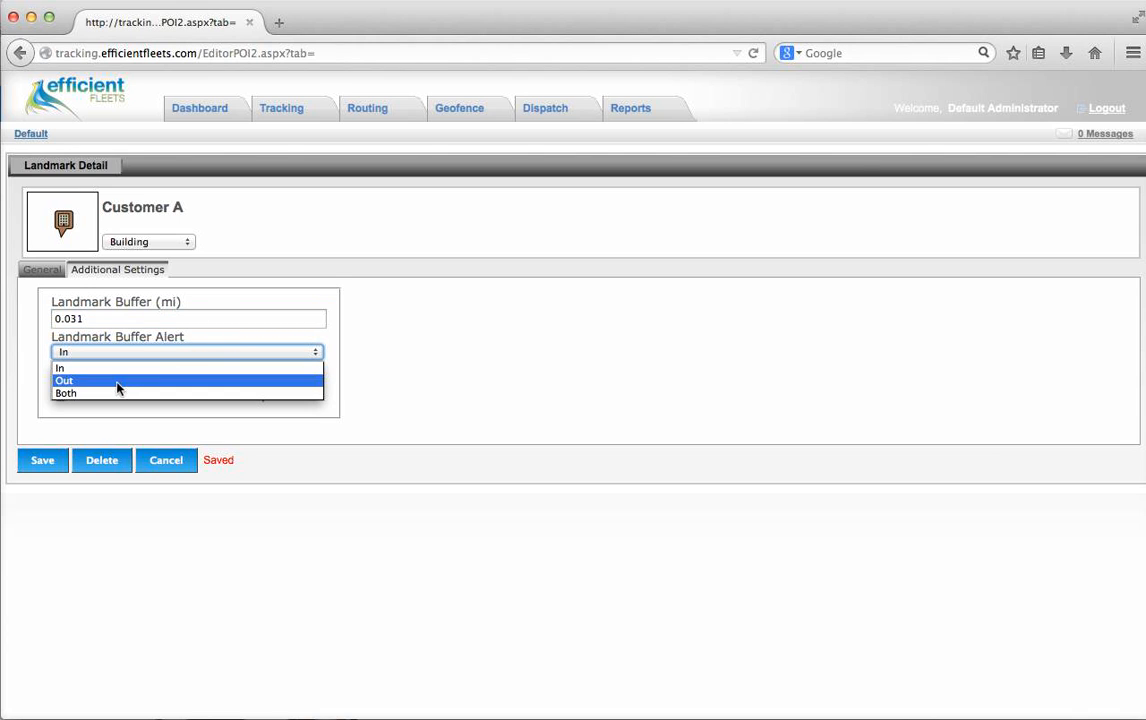
{"action": "left_click", "coordinate": [83, 399]}
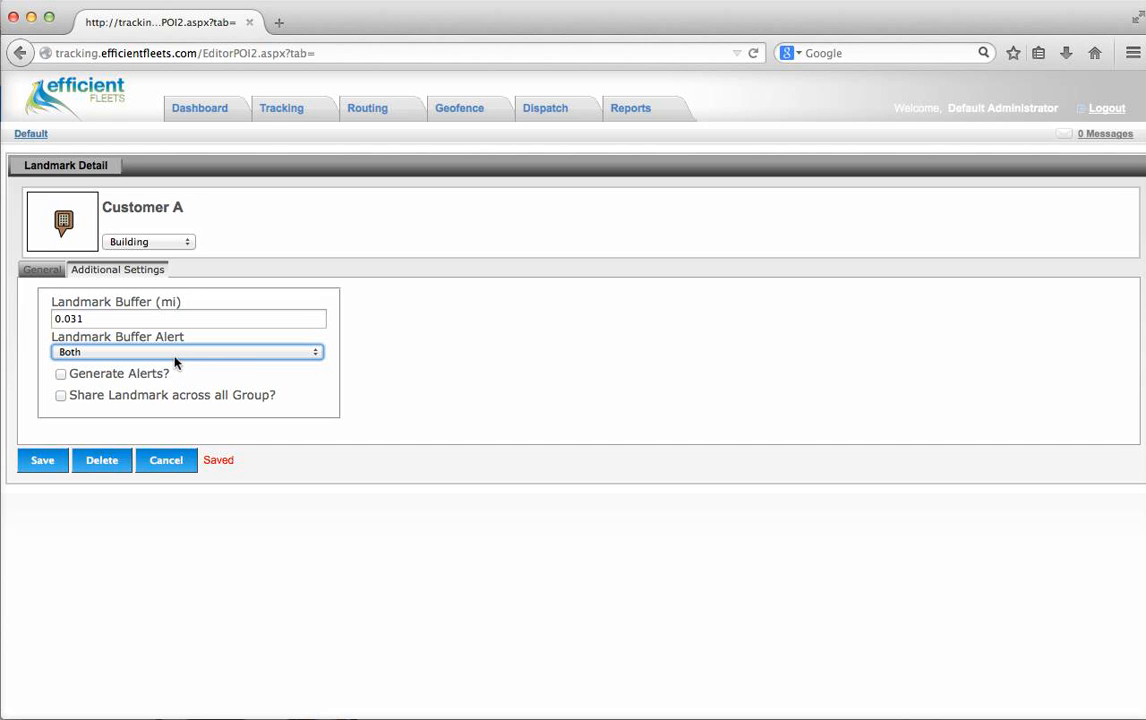
{"action": "left_click", "coordinate": [61, 375]}
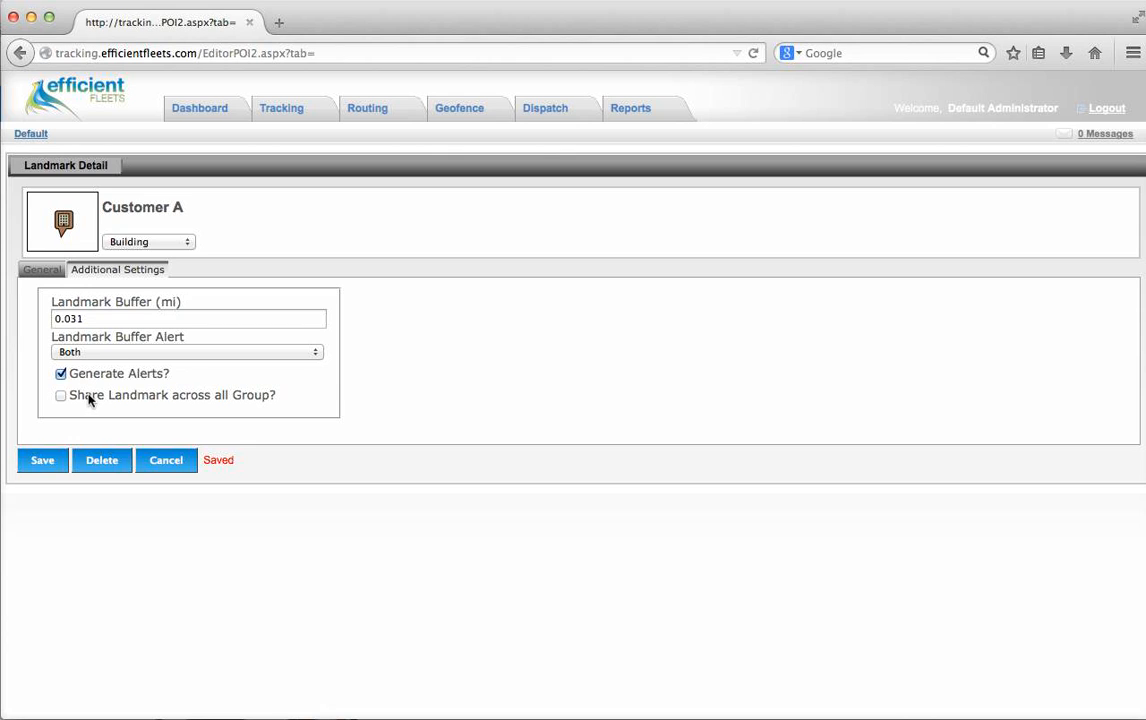
{"action": "left_click", "coordinate": [42, 460]}
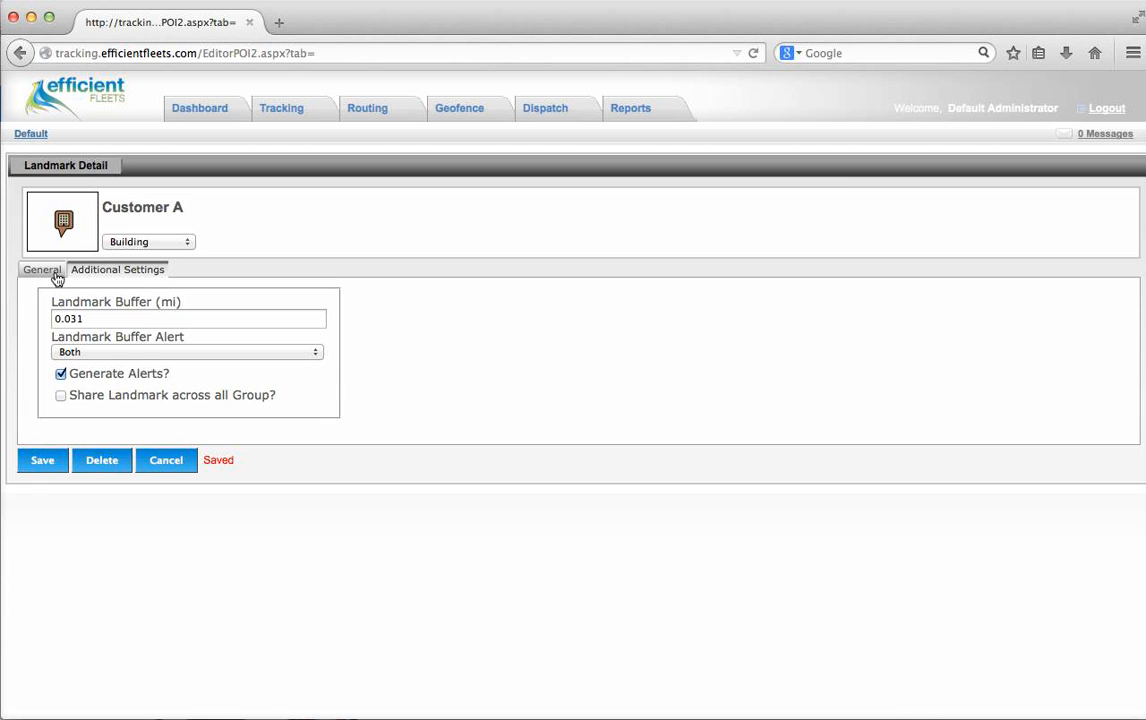
{"action": "left_click", "coordinate": [57, 278]}
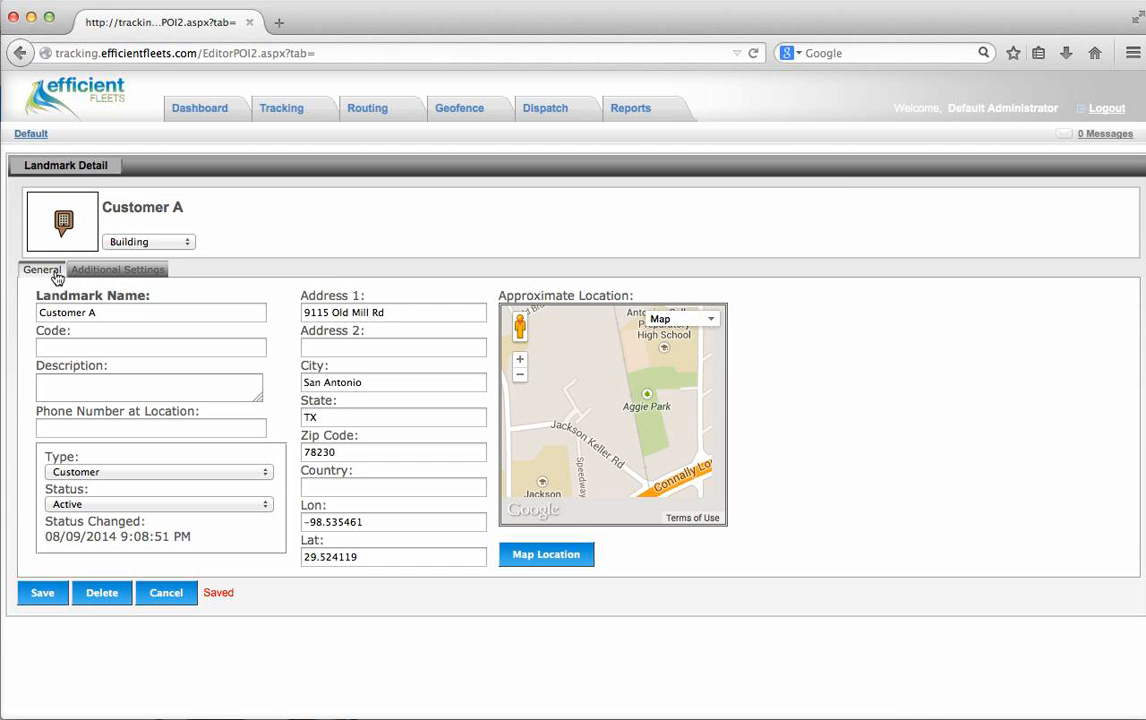